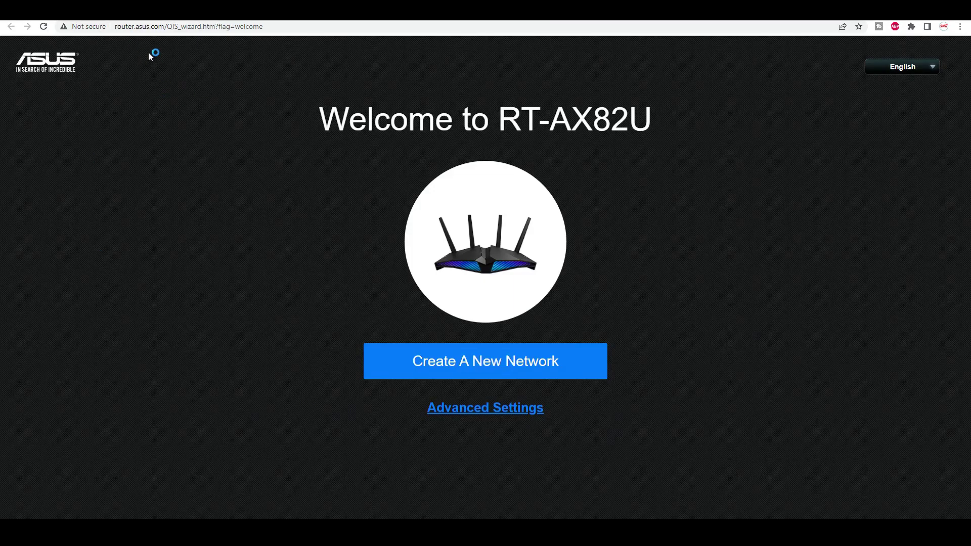
# Create a new network with no ISP requirements, SSID 'ASUS AX82U' and a strong security key, and apply it.
pyautogui.click(536, 362)
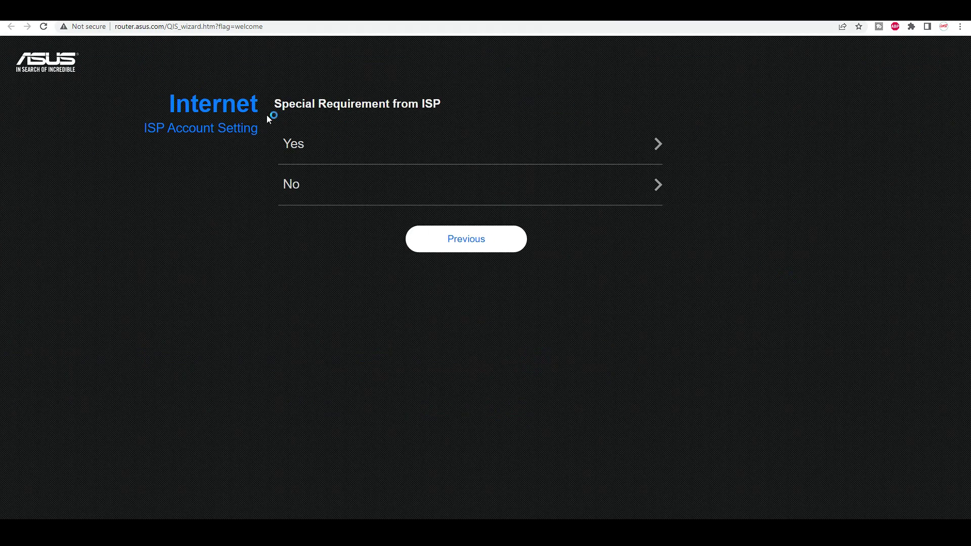
pyautogui.click(416, 196)
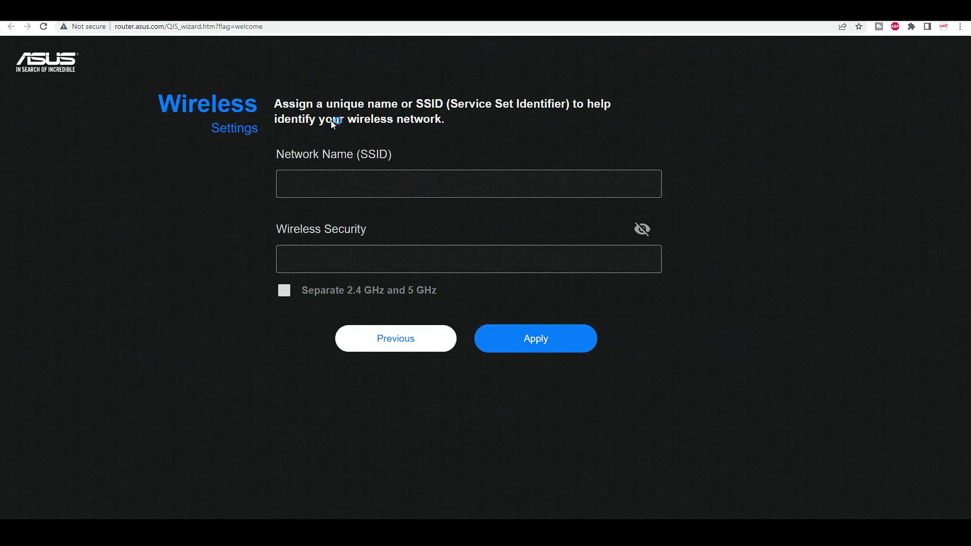
pyautogui.click(318, 188)
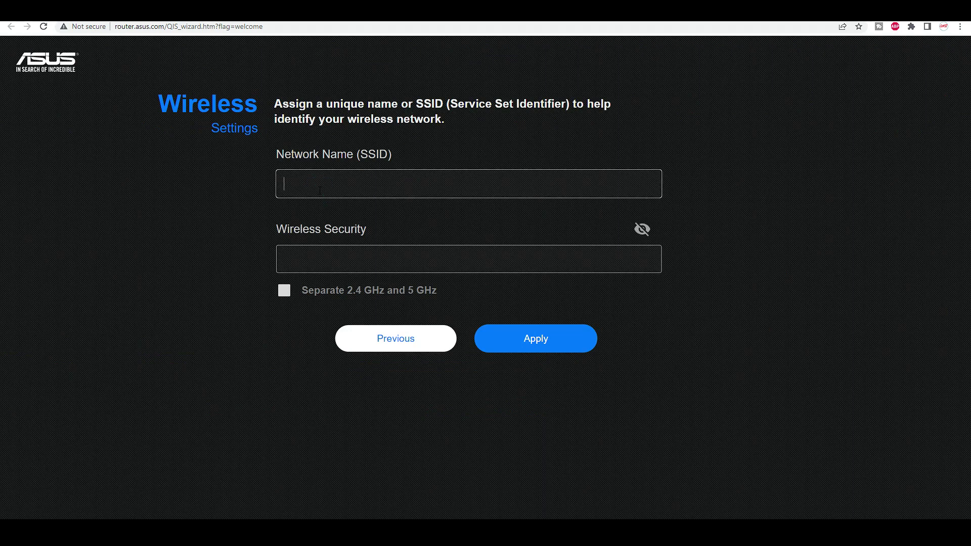
pyautogui.write('ASUS AX82U')
pyautogui.click(380, 259)
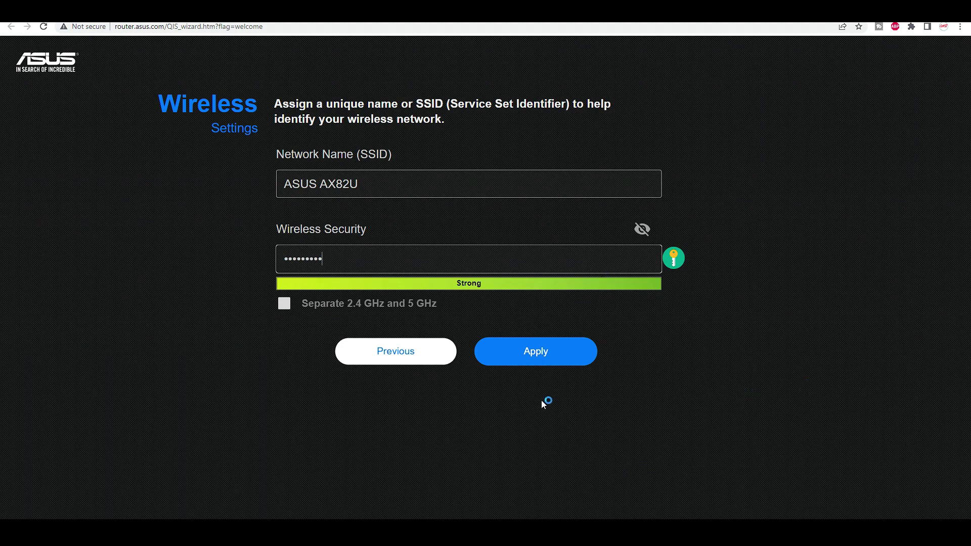
pyautogui.click(537, 362)
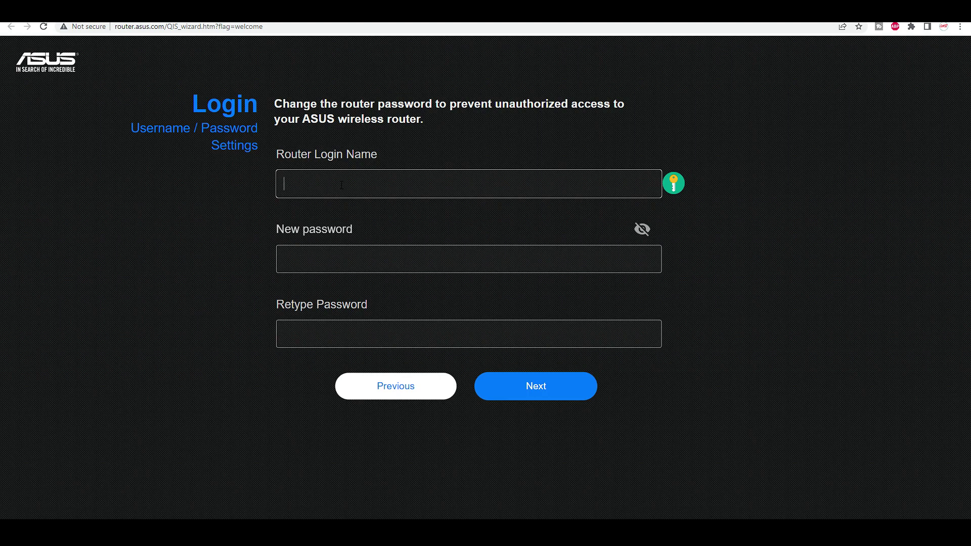
# Enter the router login name and a new admin password, then submit to complete the wizard.
pyautogui.write('admin')
pyautogui.click(337, 265)
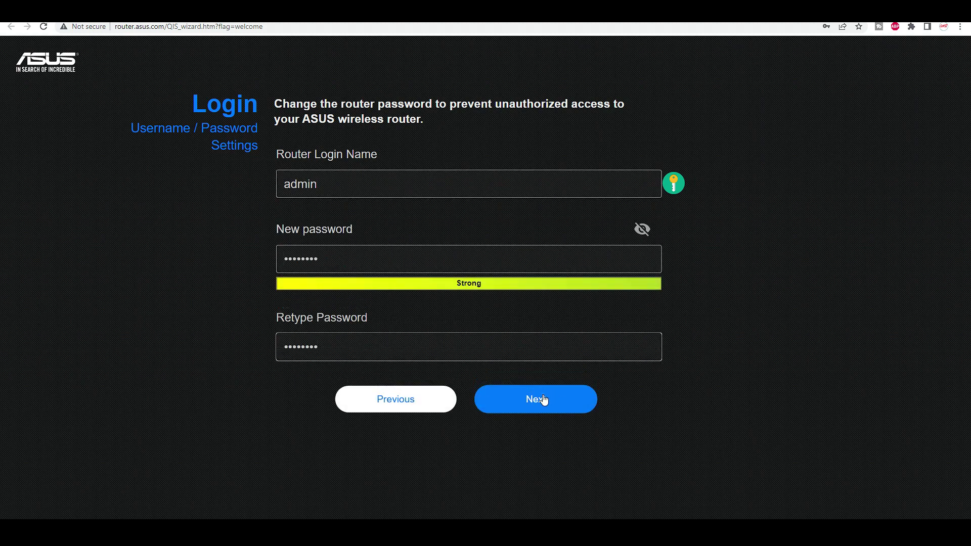
pyautogui.click(541, 400)
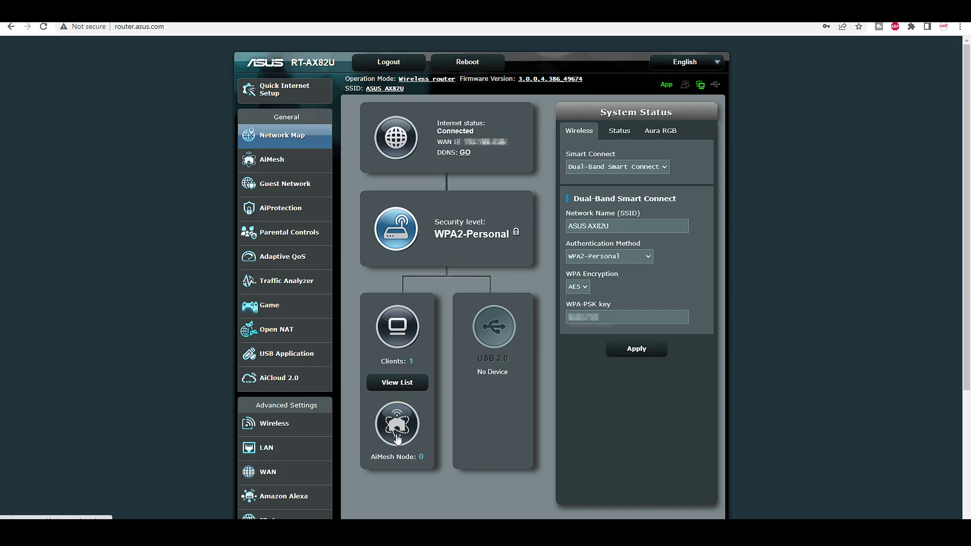
# Look at the AiMesh page and check the Smart Connect options, keeping Dual-Band Smart Connect.
pyautogui.click(271, 161)
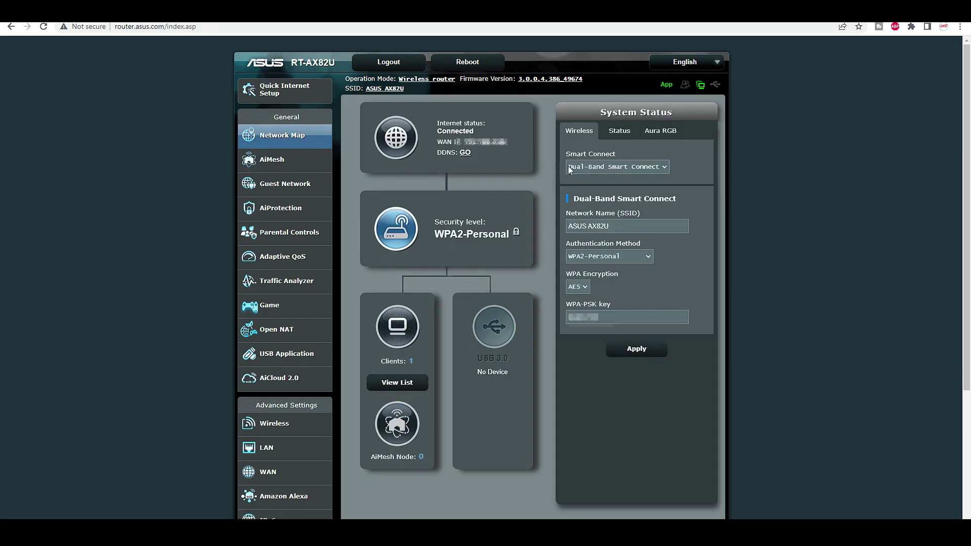
pyautogui.click(663, 165)
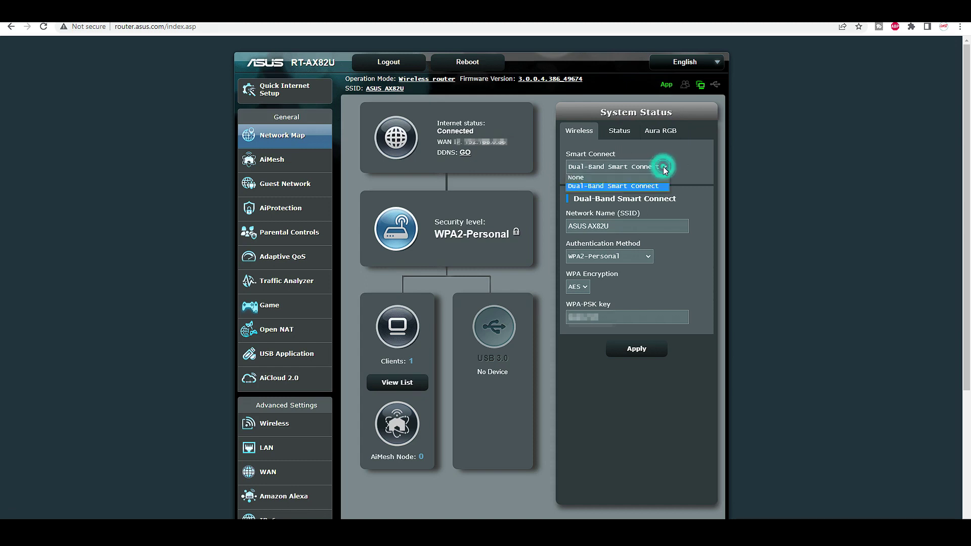
pyautogui.click(663, 166)
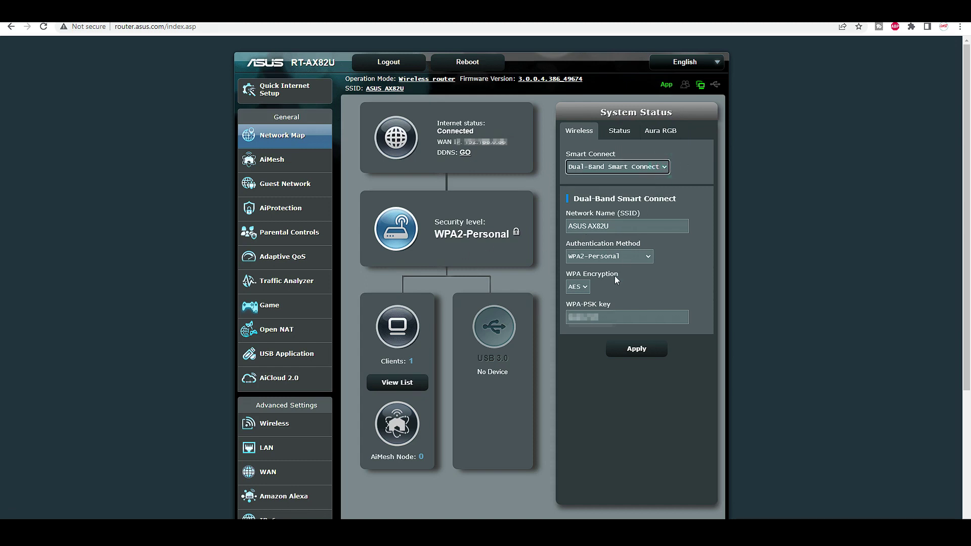
# Review the router's CPU, RAM and Ethernet port status on the Status tab.
pyautogui.click(616, 137)
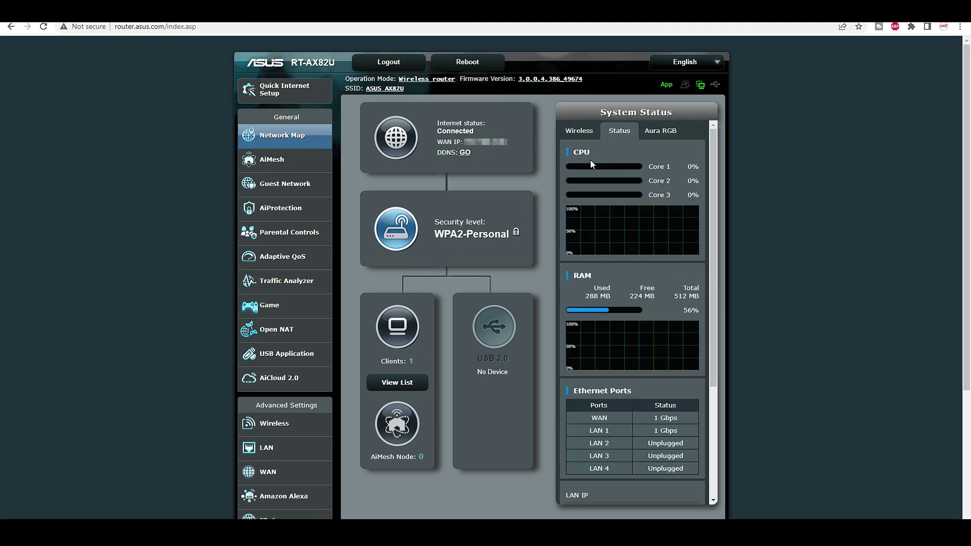
pyautogui.scroll(-3, 664, 474)
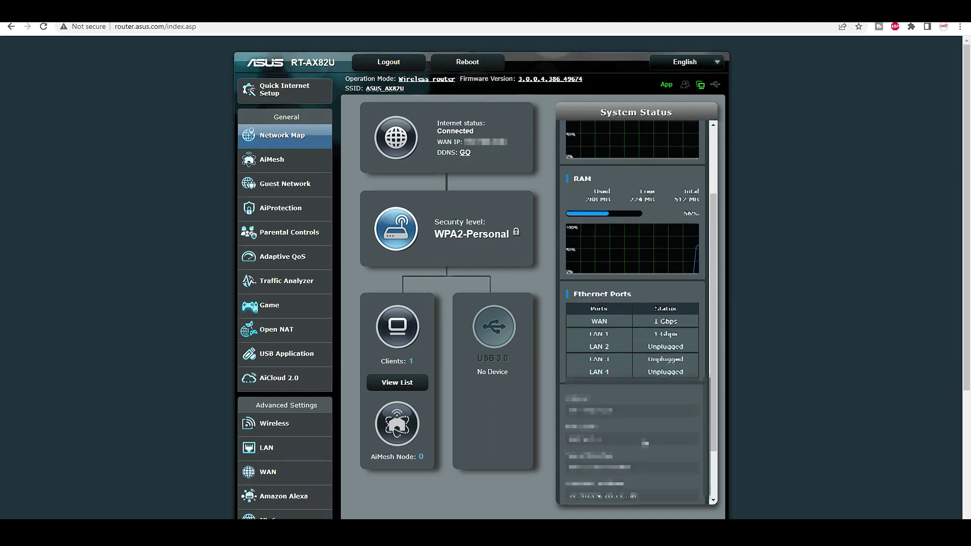
pyautogui.scroll(3, 647, 447)
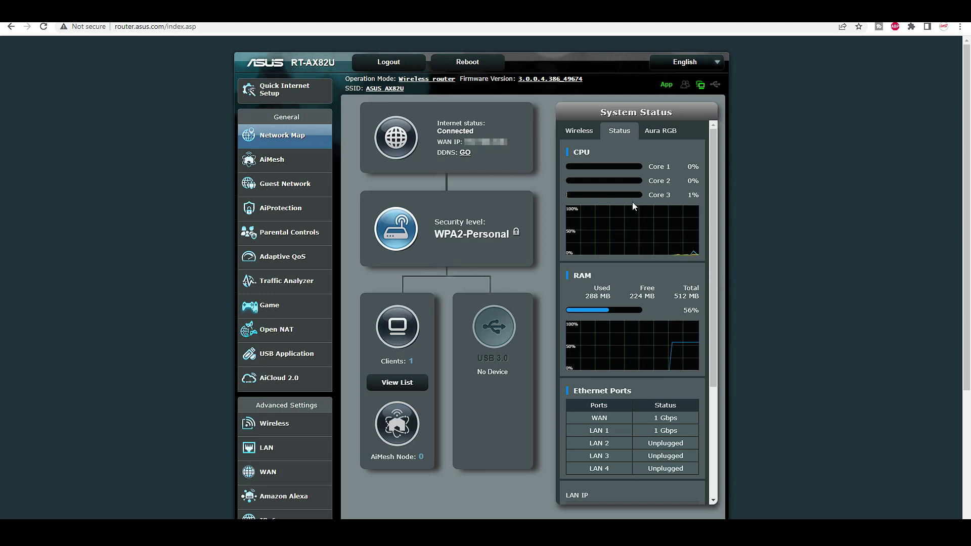
# Set the Aura RGB lighting to a Static red effect, briefly trying orange and browsing other effects.
pyautogui.click(654, 132)
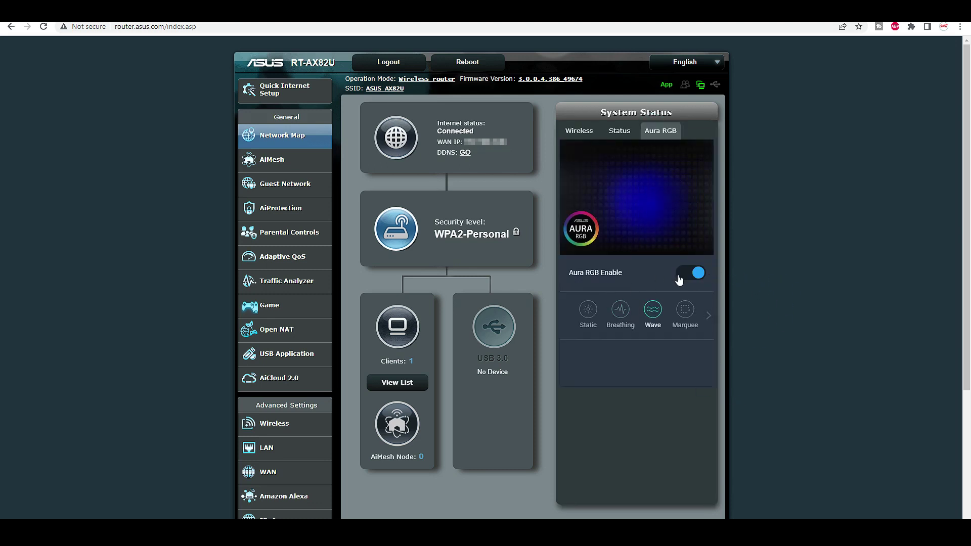
pyautogui.click(588, 310)
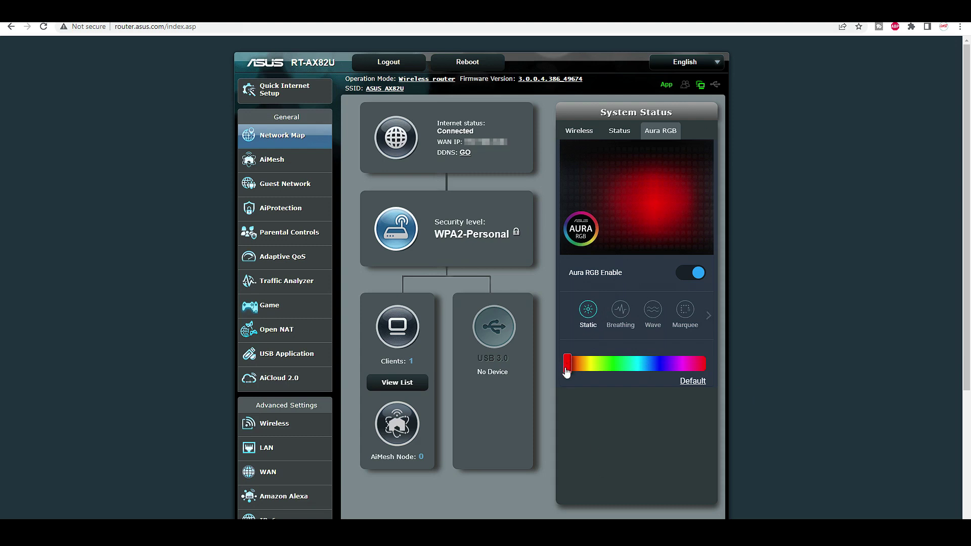
pyautogui.moveTo(575, 372); pyautogui.dragTo(581, 365)
pyautogui.click(692, 379)
pyautogui.click(707, 317)
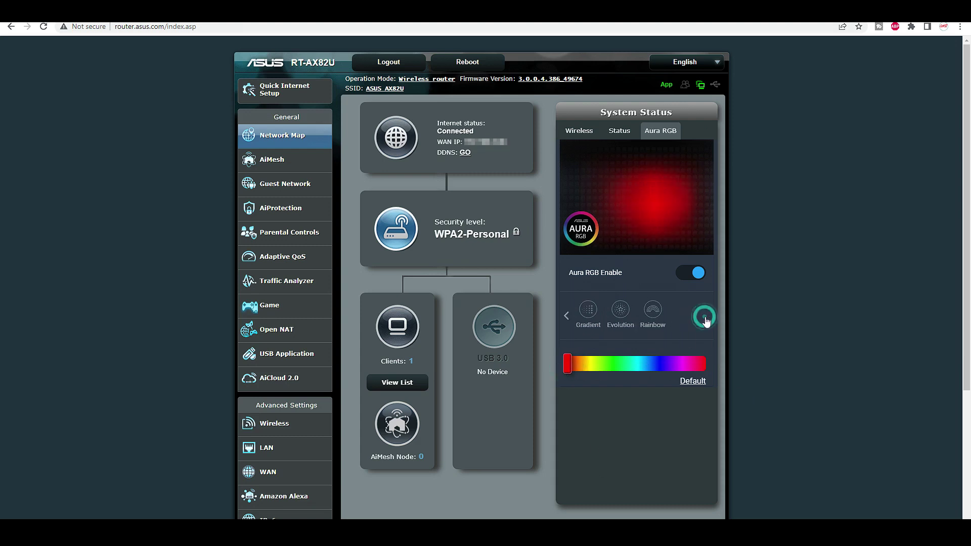
pyautogui.click(568, 317)
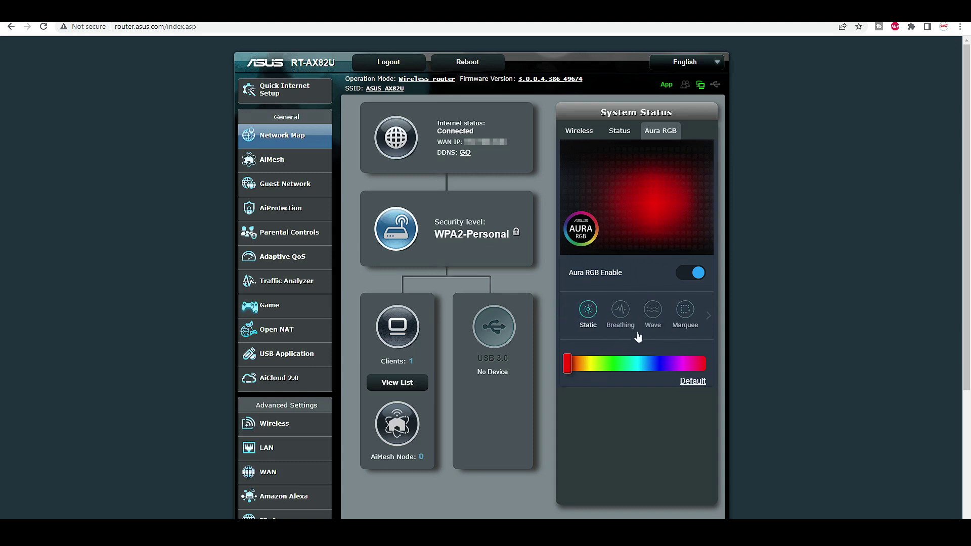
# Scroll through the Guest Network settings page.
pyautogui.click(306, 183)
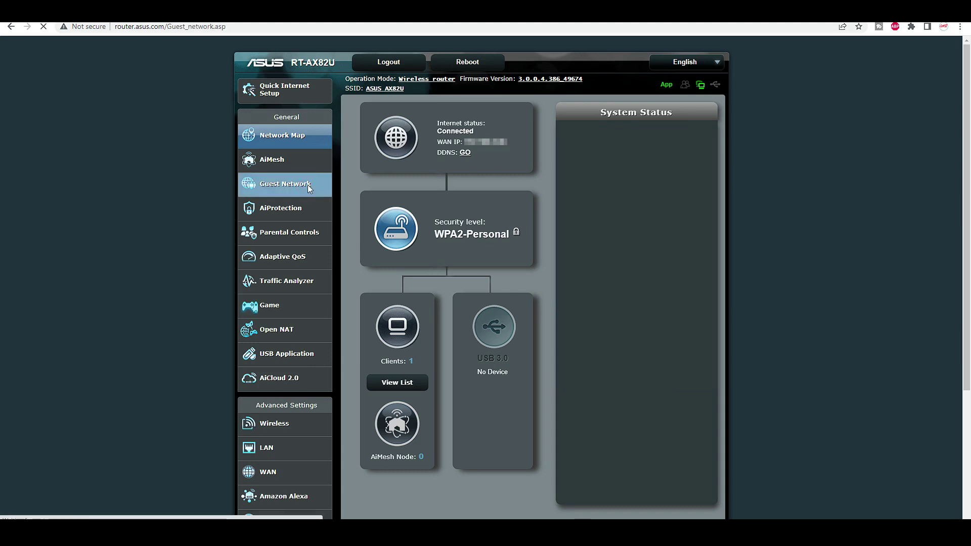
pyautogui.scroll(-1, 458, 215)
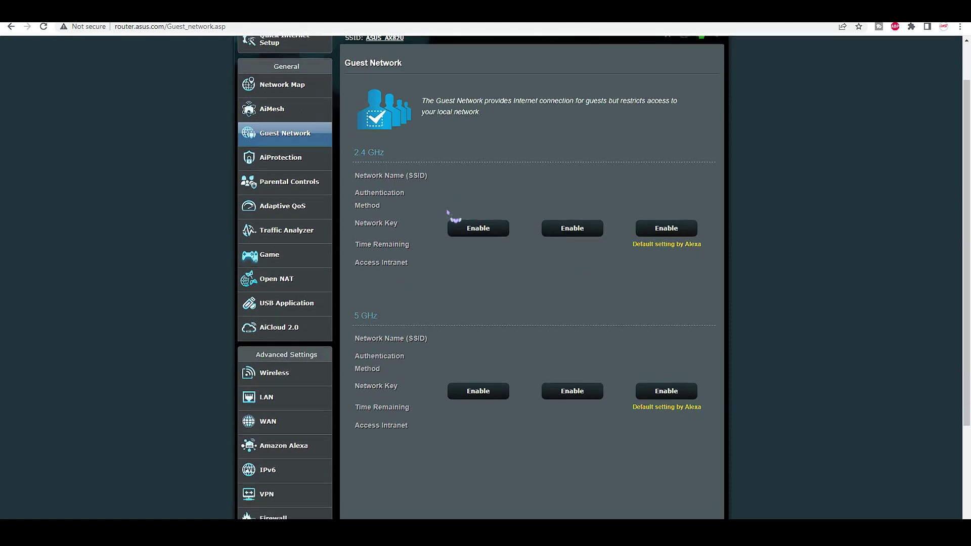
pyautogui.scroll(1, 514, 292)
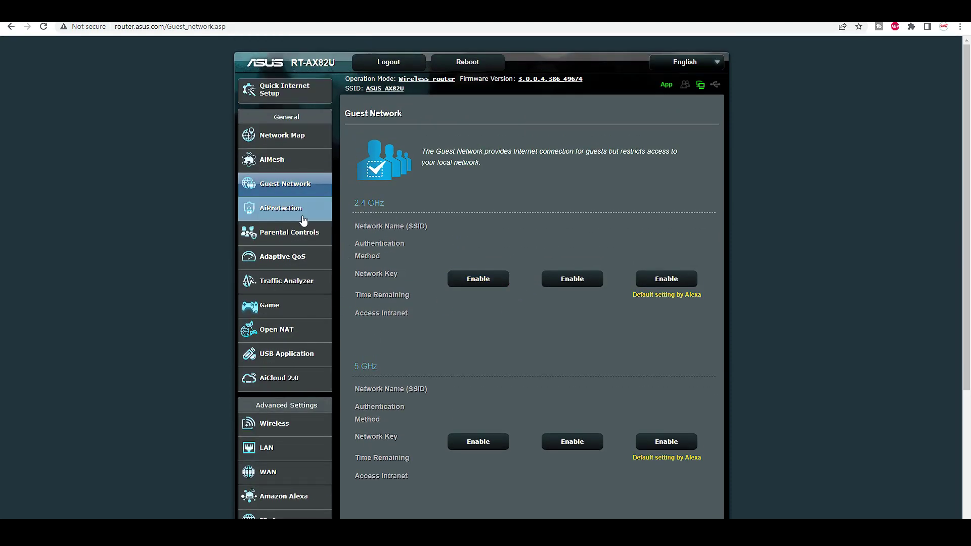
# Scroll through the AiProtection Network Protection page, which is still switched off.
pyautogui.click(284, 217)
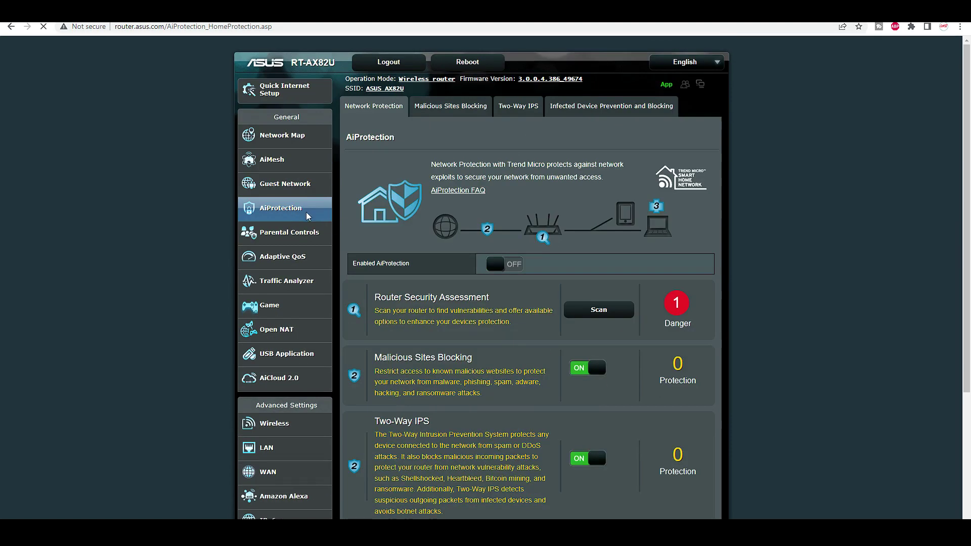
pyautogui.scroll(-4, 623, 392)
pyautogui.scroll(3, 622, 392)
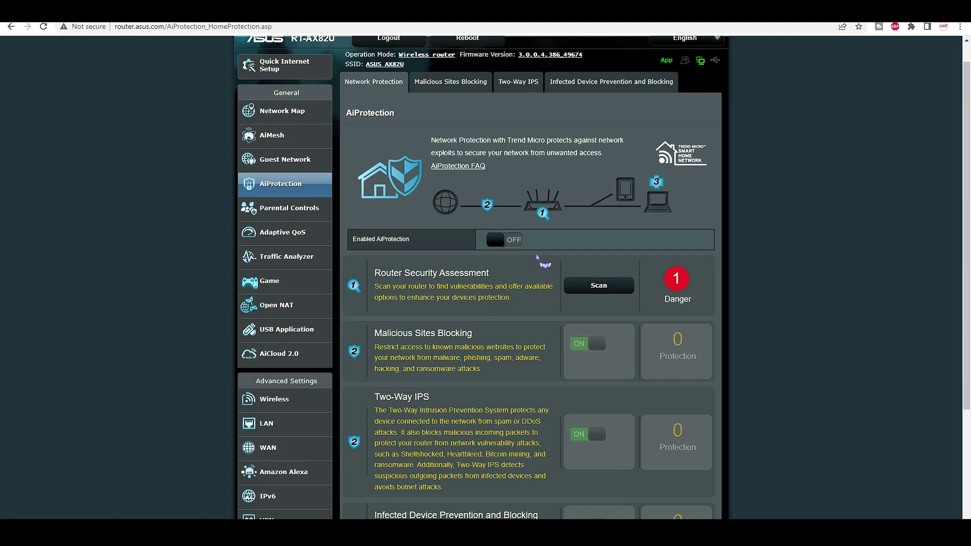
# Browse Parental Controls, then the Adaptive QoS Bandwidth Monitor, QoS, Web History and Internet Speed pages.
pyautogui.click(289, 208)
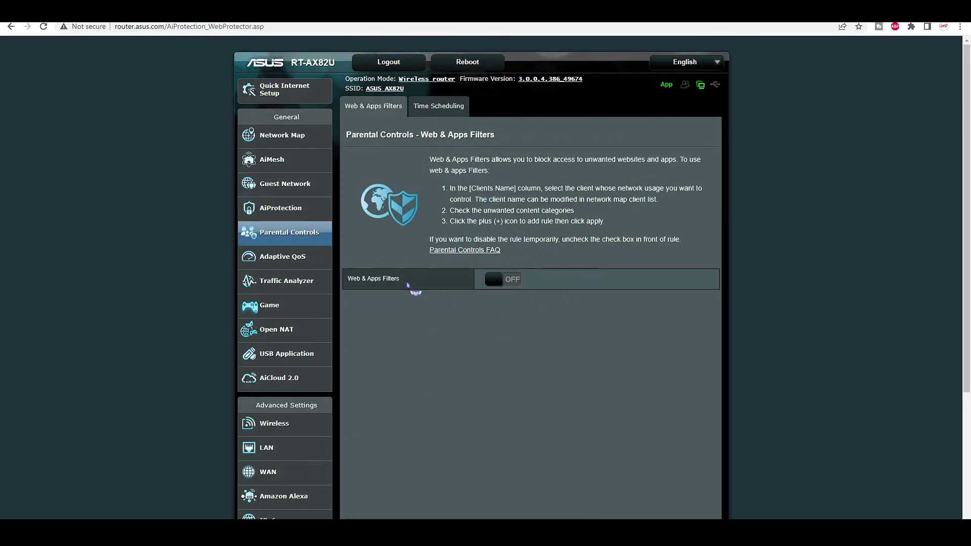
pyautogui.click(315, 267)
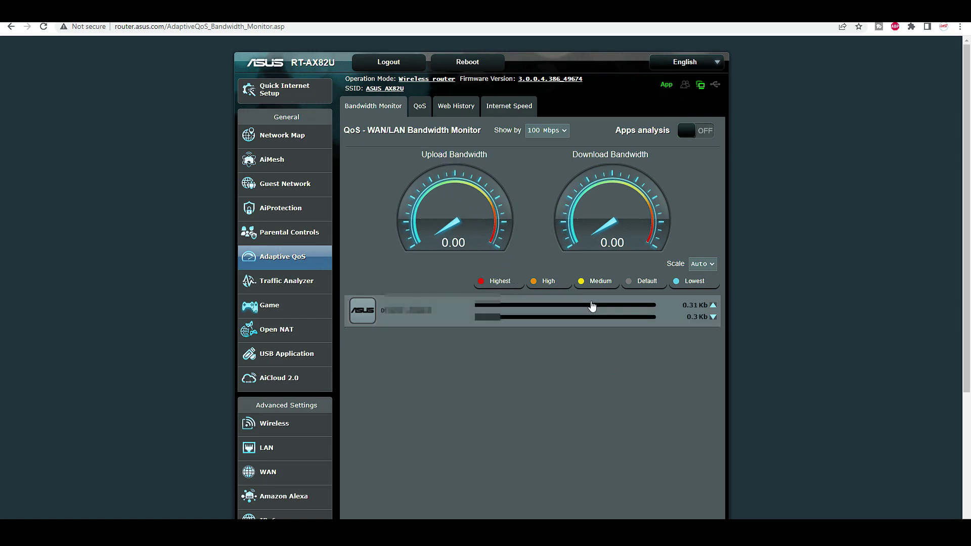
pyautogui.click(426, 111)
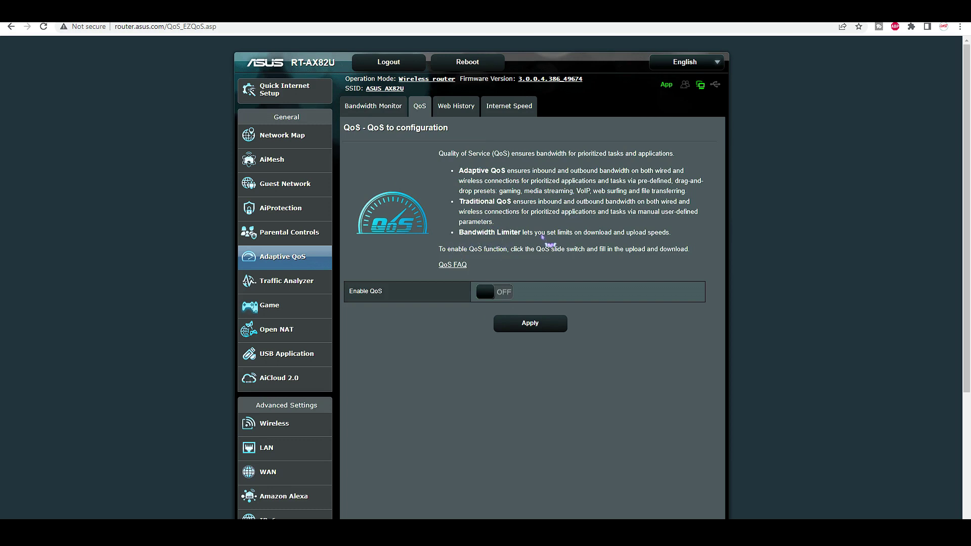
pyautogui.click(454, 108)
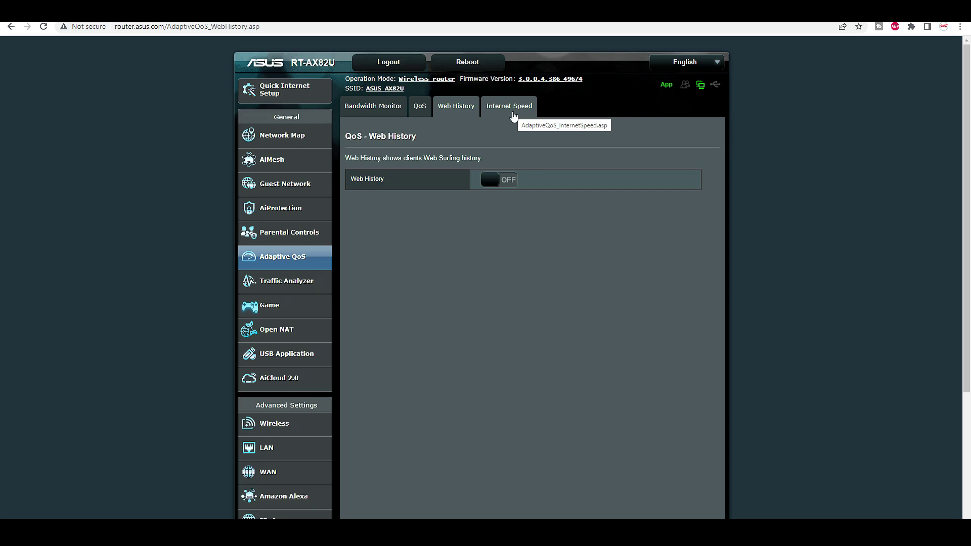
pyautogui.click(513, 112)
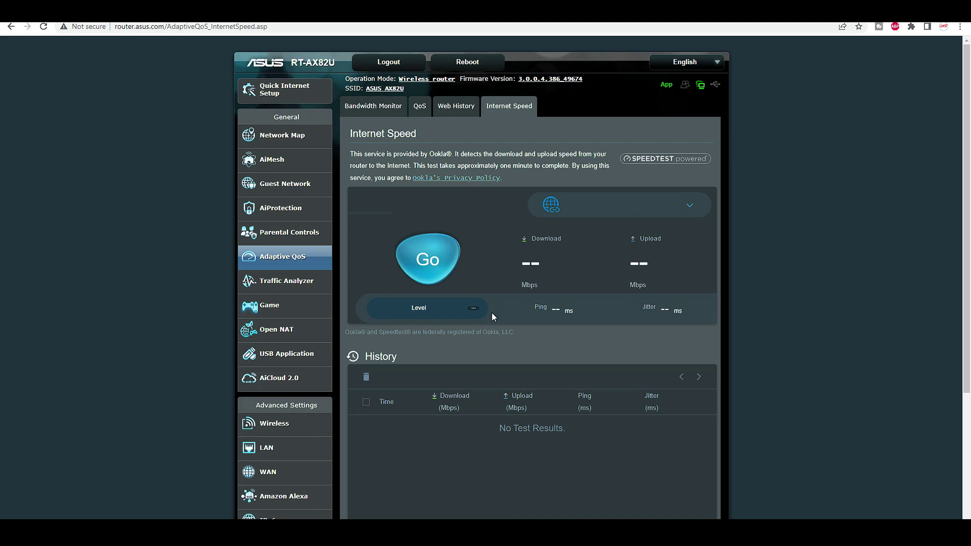
# Run the router speed test (947.94 Mbps down, 51.01 Mbps up) and view the Ultra rating explanation.
pyautogui.click(428, 259)
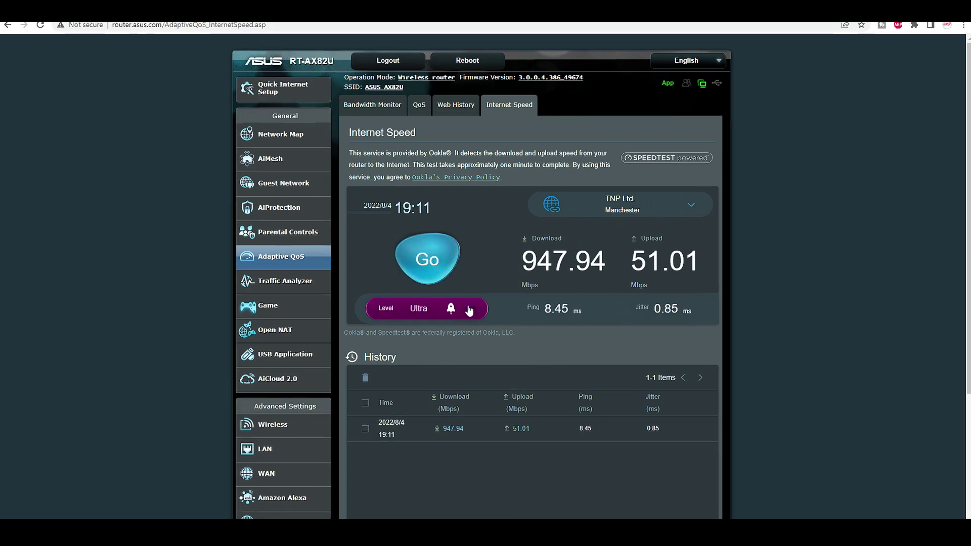
pyautogui.click(470, 310)
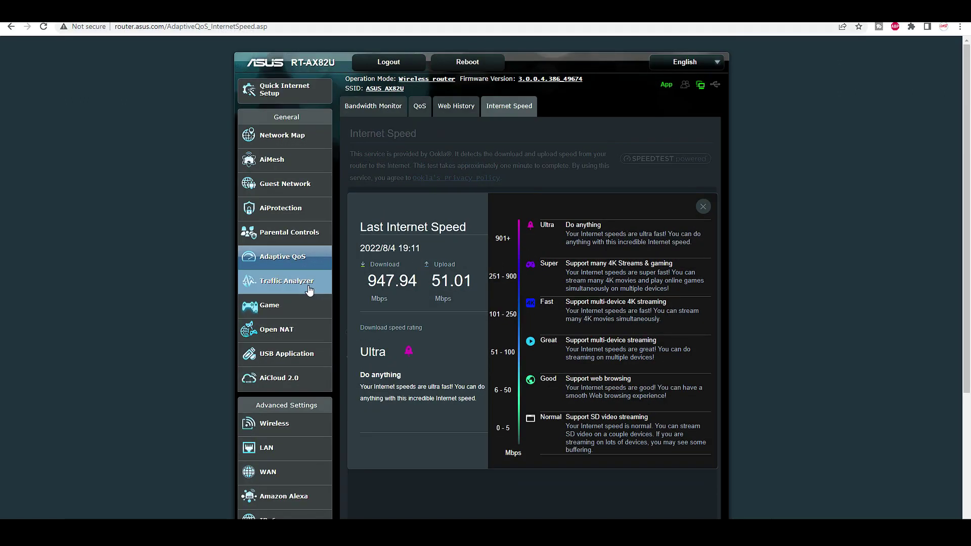
# Scroll through the Traffic Analyzer Statistic page.
pyautogui.click(276, 283)
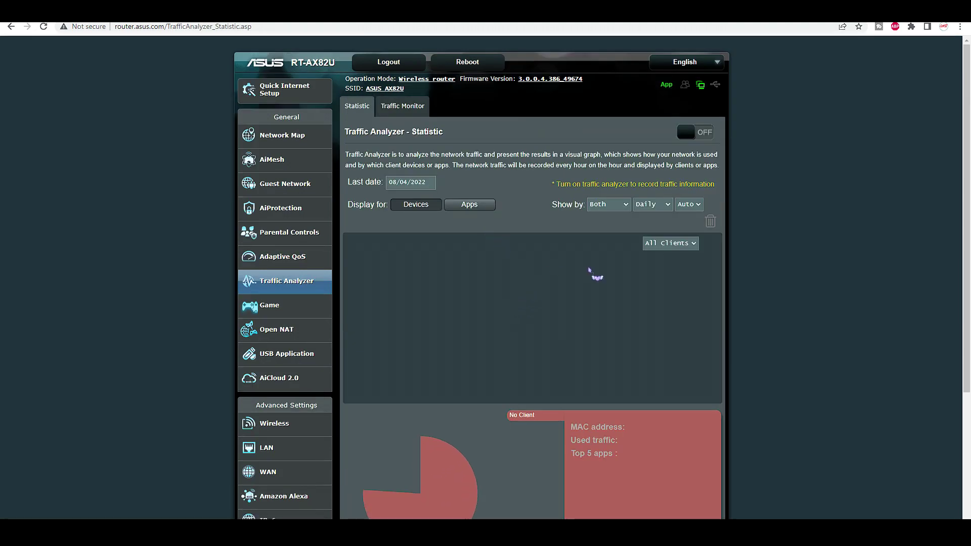
pyautogui.scroll(-3, 627, 375)
pyautogui.scroll(1, 624, 370)
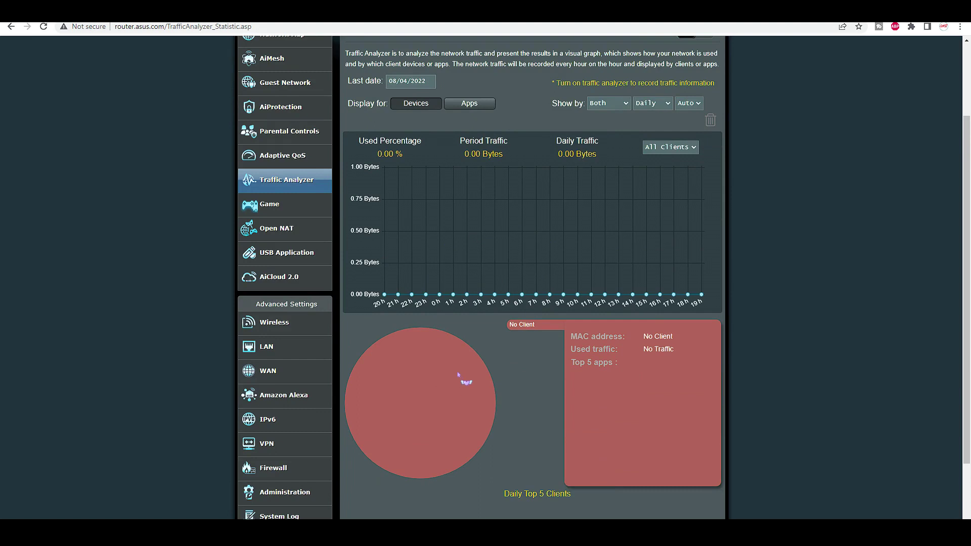
pyautogui.scroll(1, 543, 396)
pyautogui.scroll(1, 545, 396)
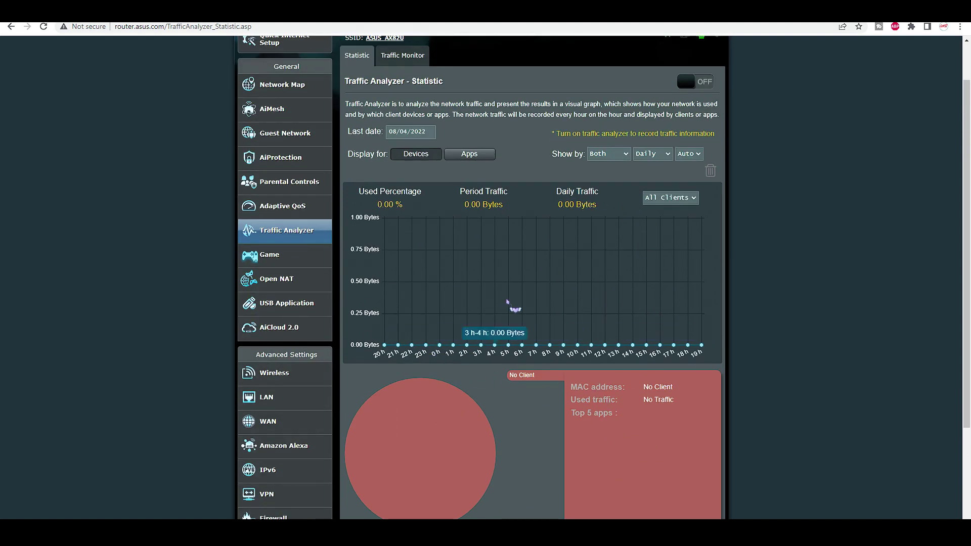
# Scroll through the Game page, leaving Gear Accelerator game device prioritizing off.
pyautogui.click(289, 258)
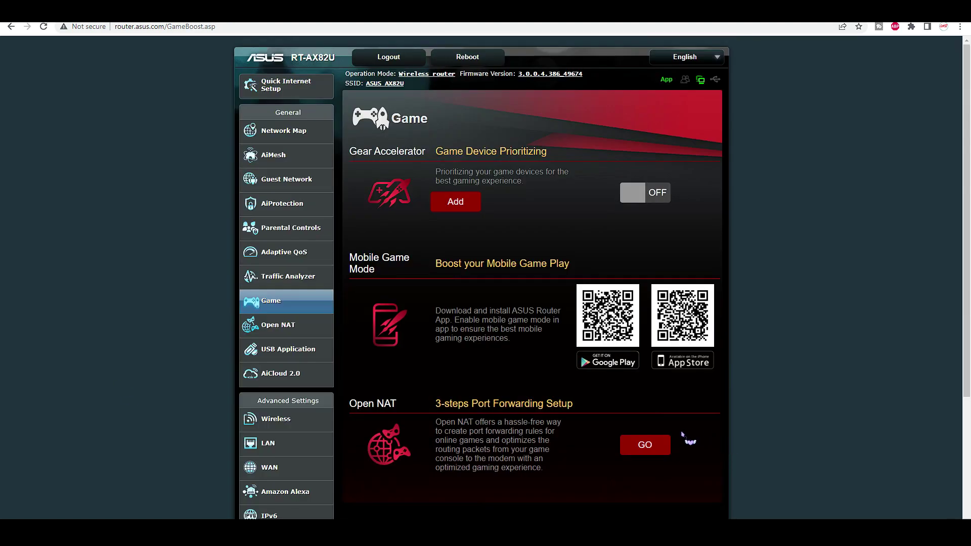
pyautogui.scroll(-1, 505, 263)
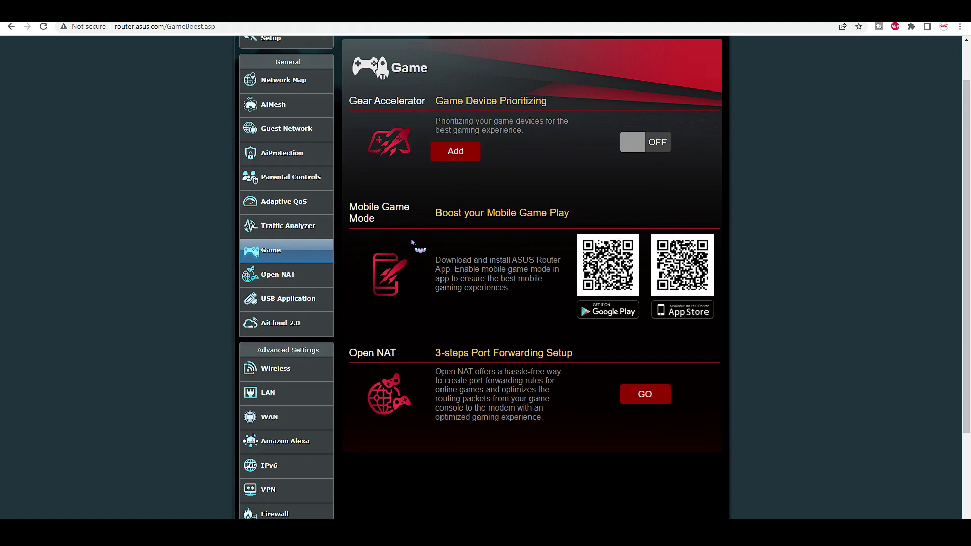
pyautogui.scroll(-1, 567, 344)
pyautogui.scroll(-2, 557, 349)
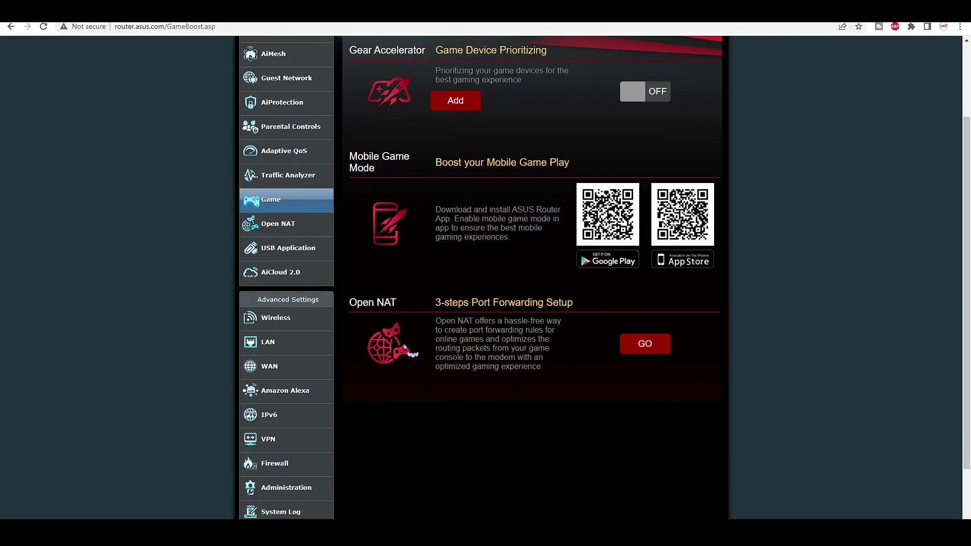
pyautogui.scroll(3, 465, 369)
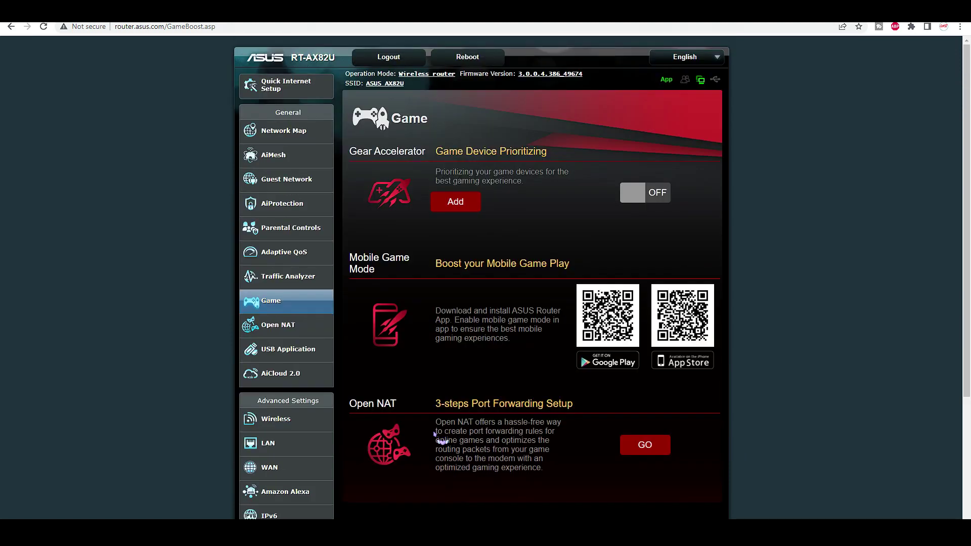
# Look over USB Application, then scroll the AiCloud 2.0 page with Cloud Disk and Smart Access off.
pyautogui.click(308, 353)
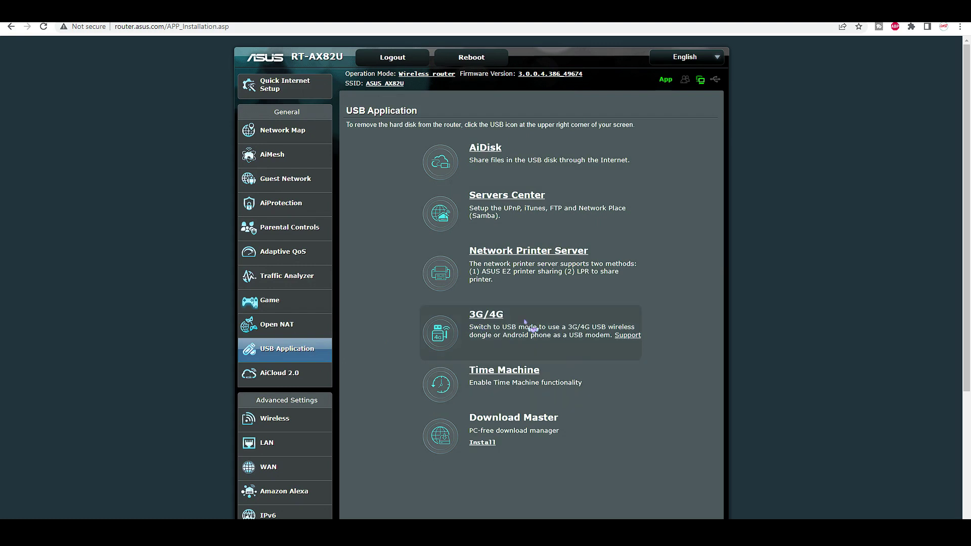
pyautogui.click(283, 377)
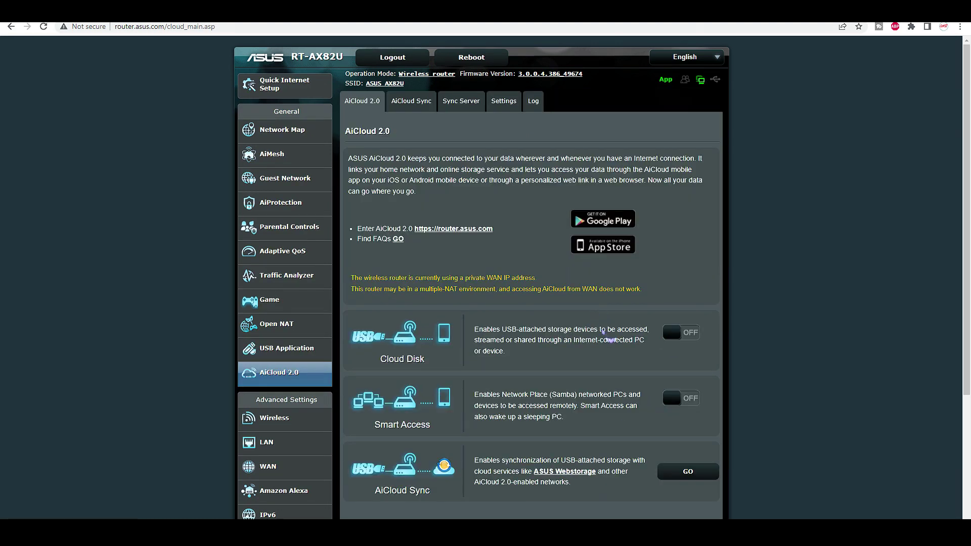
pyautogui.scroll(-1, 603, 332)
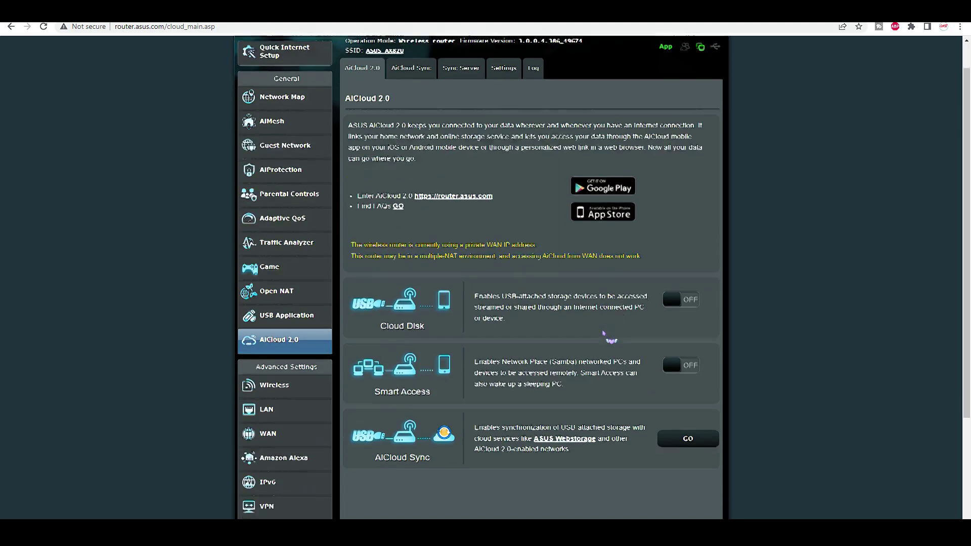
pyautogui.scroll(-2, 661, 372)
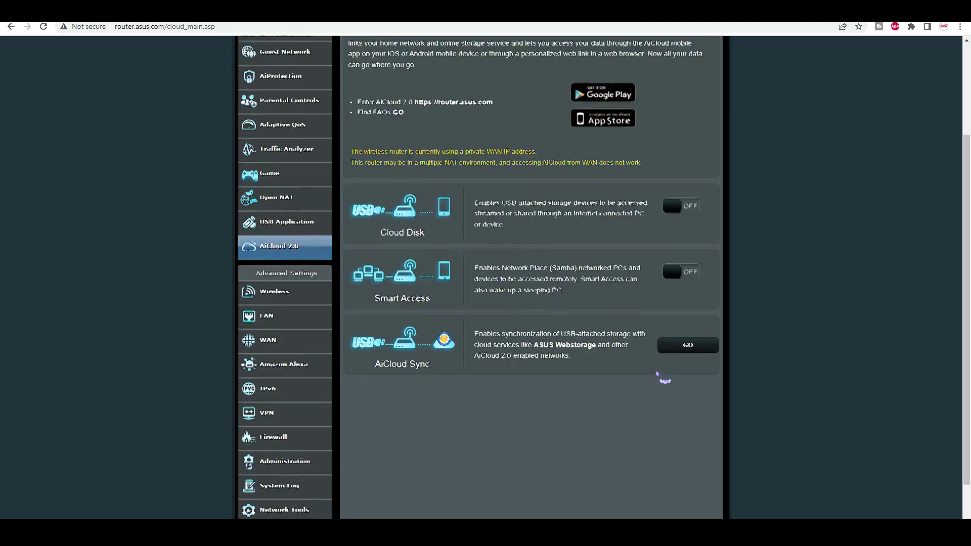
pyautogui.scroll(3, 479, 423)
pyautogui.scroll(-1, 479, 422)
pyautogui.scroll(-1, 479, 423)
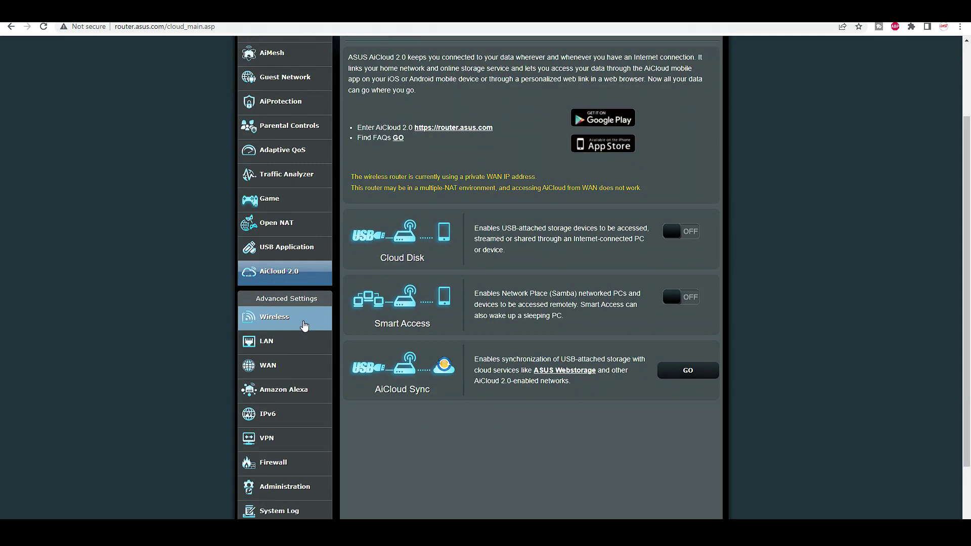
# Tick Enable 160 MHz for the 5 GHz band and check its control channels, left on Auto.
pyautogui.click(303, 325)
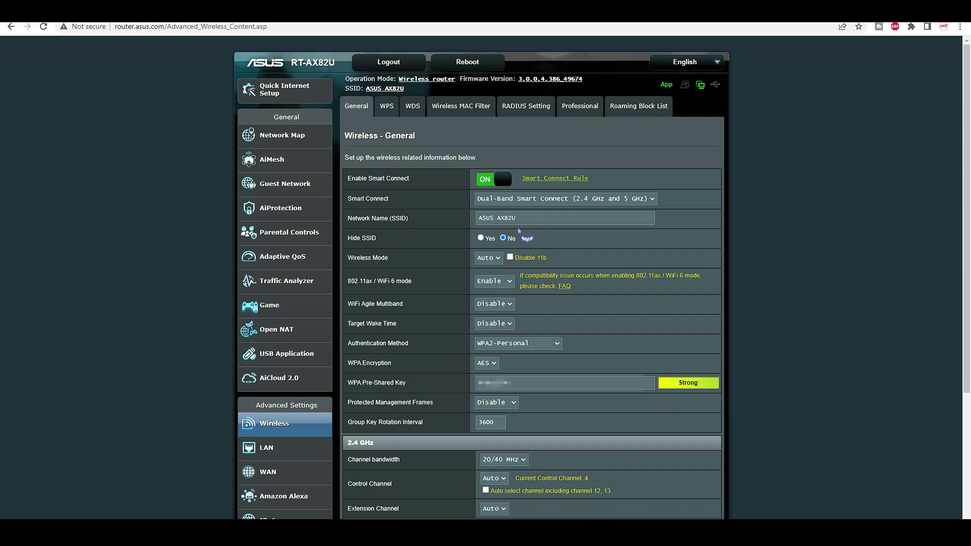
pyautogui.scroll(-1, 422, 242)
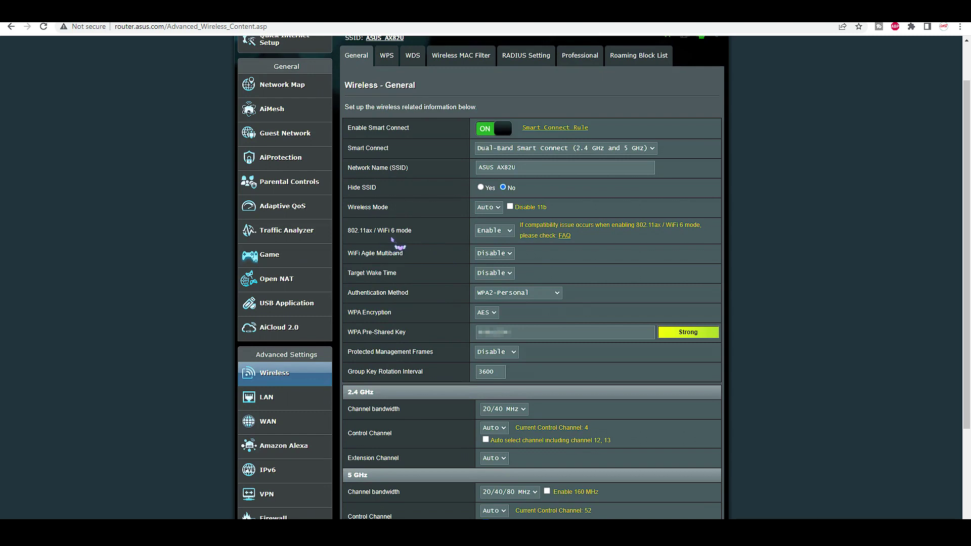
pyautogui.scroll(-3, 498, 237)
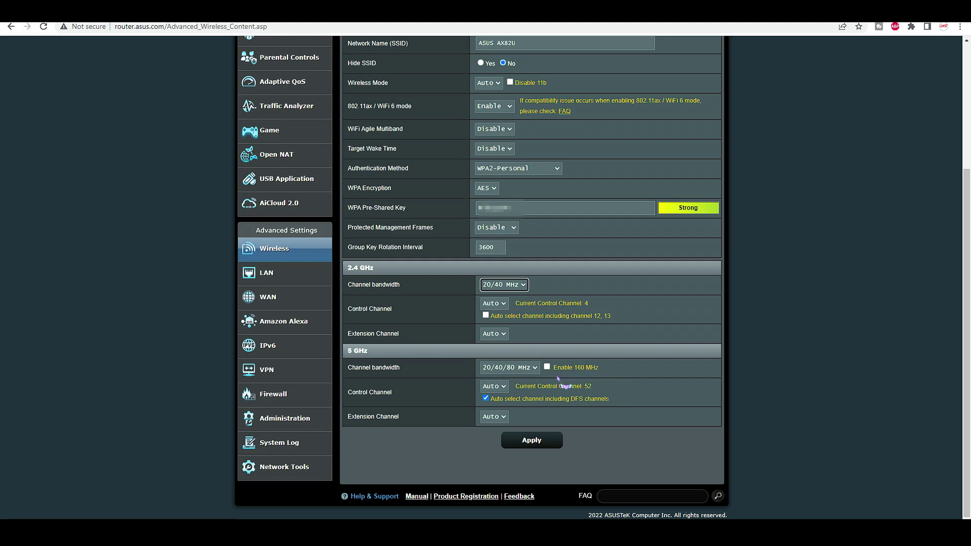
pyautogui.click(547, 368)
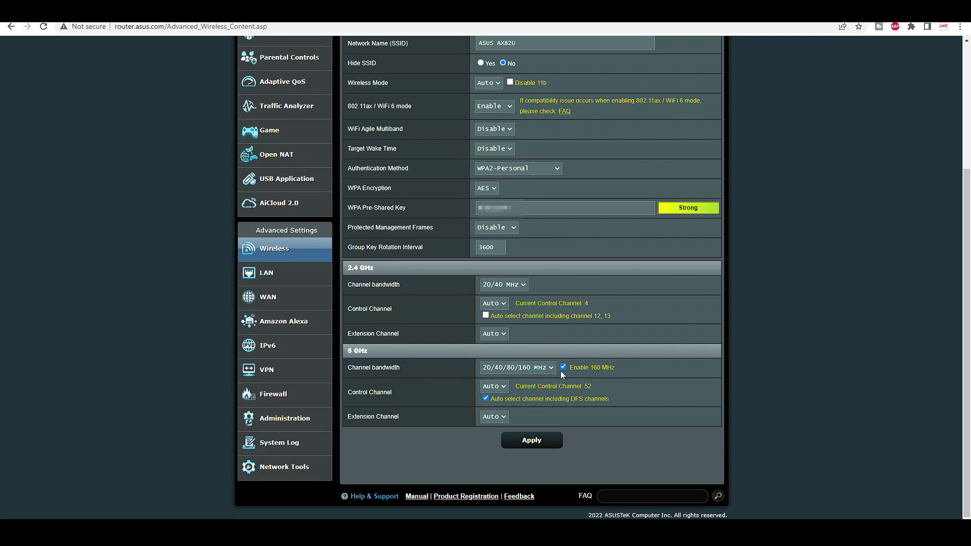
pyautogui.click(502, 387)
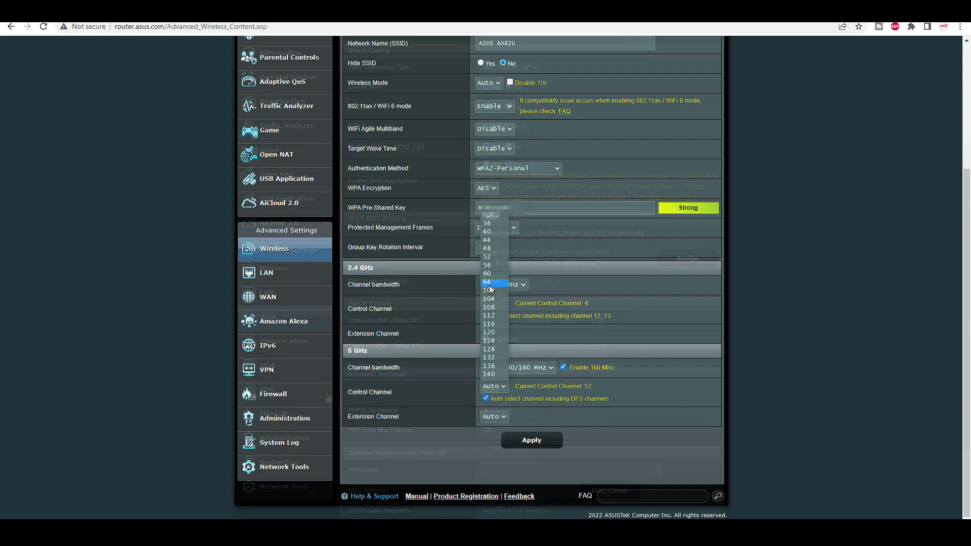
# Look over the WAN settings and the Amazon Alexa pairing page, scrolling further down.
pyautogui.click(273, 298)
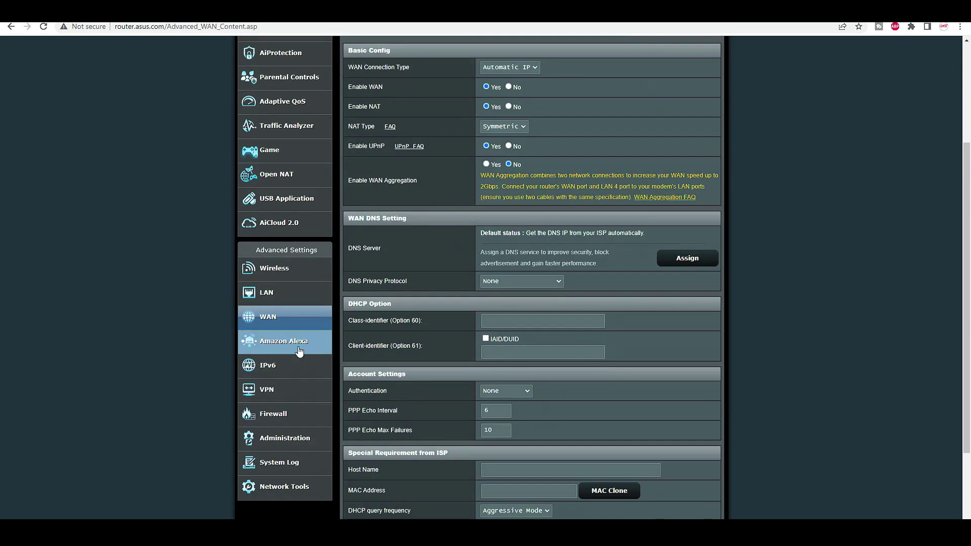
pyautogui.click(299, 349)
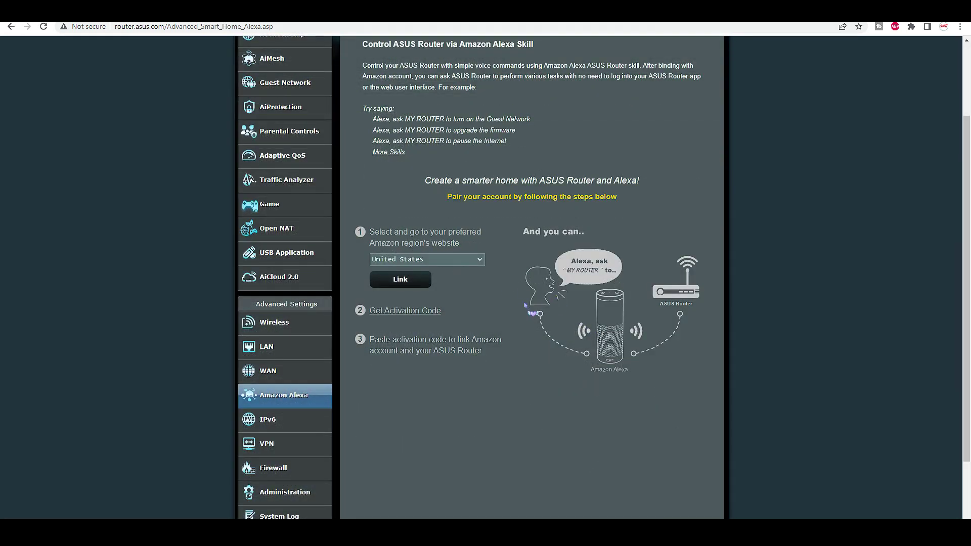
pyautogui.scroll(-1, 527, 310)
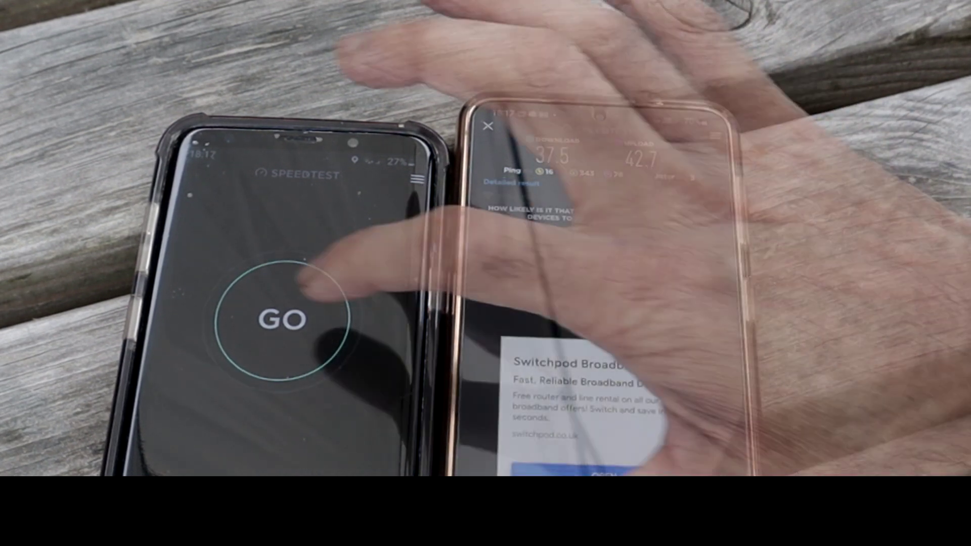
# Run a Speedtest on the left phone and compare it with the right phone's results.
pyautogui.click(282, 319)
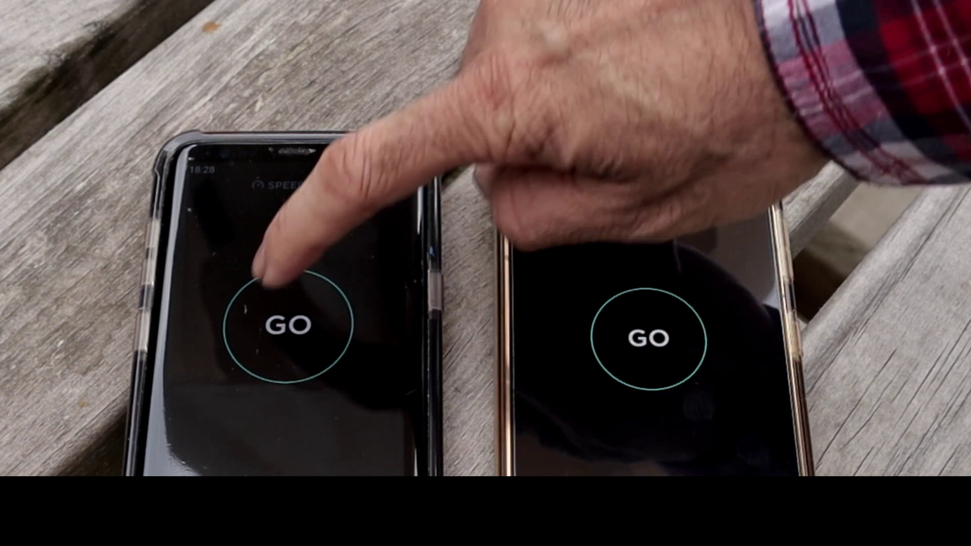
# Start Speedtest runs on the left and right phones at the same time.
pyautogui.click(288, 326)
pyautogui.click(648, 338)
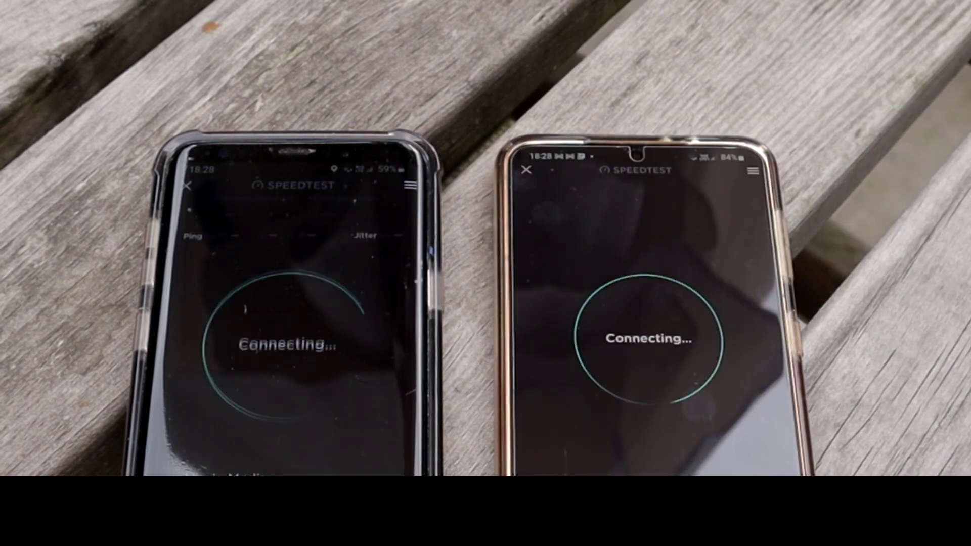